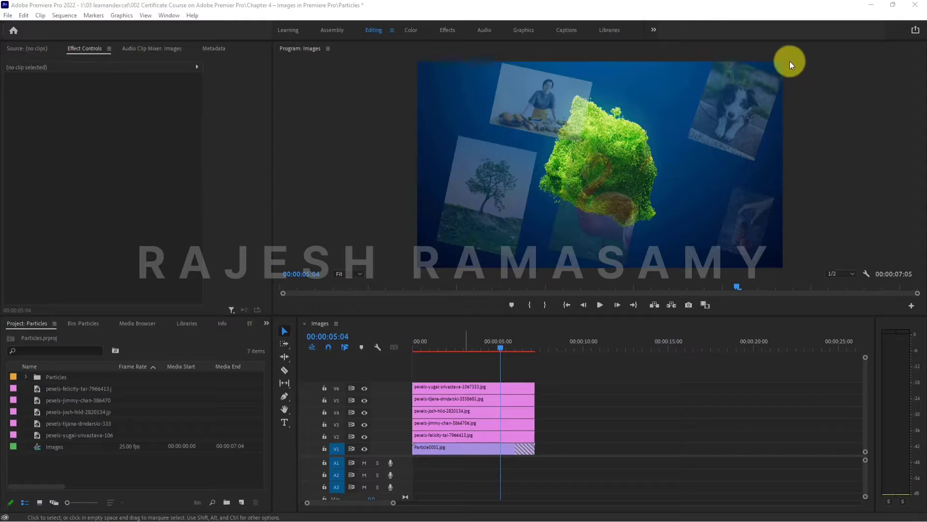
- Check the horizontal and vertical frame size in the Images sequence's settings
{"action": "right_click", "coordinate": [54, 448]}
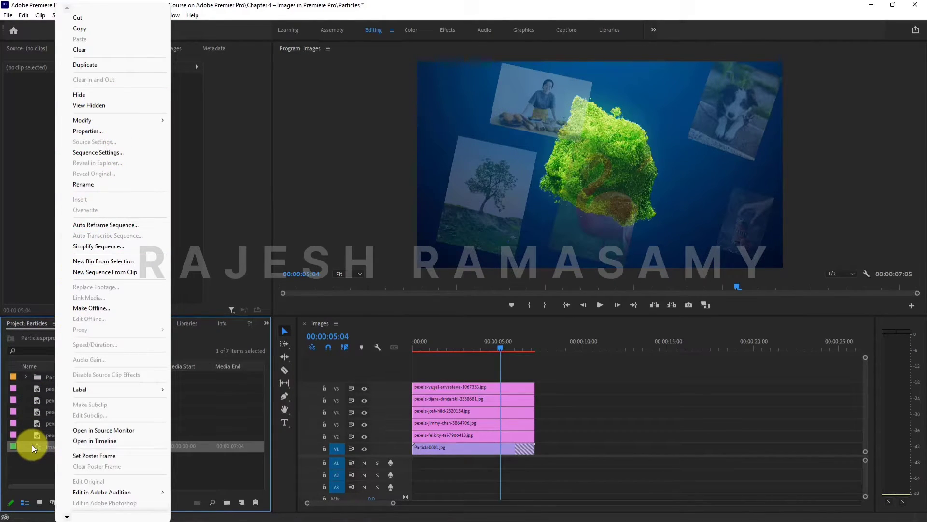
{"action": "left_click", "coordinate": [118, 153]}
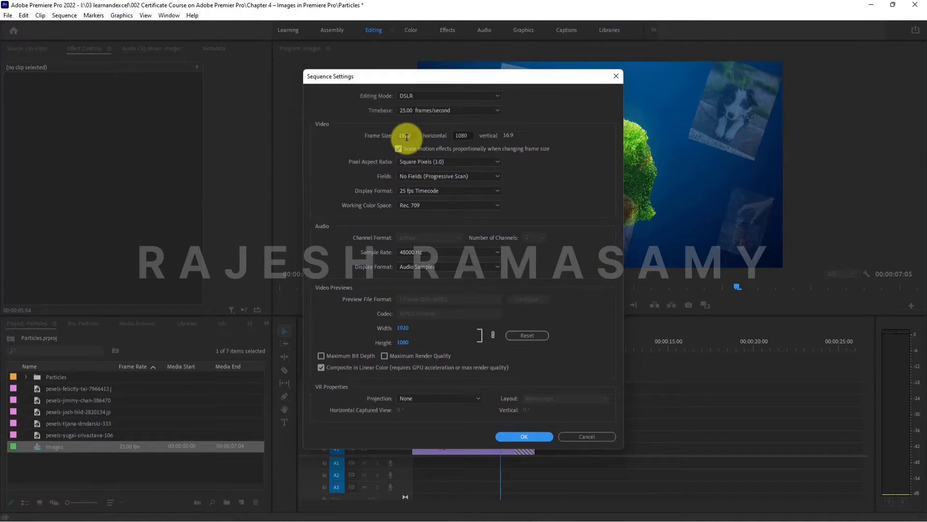
{"action": "left_click", "coordinate": [408, 137]}
{"action": "left_click", "coordinate": [468, 136]}
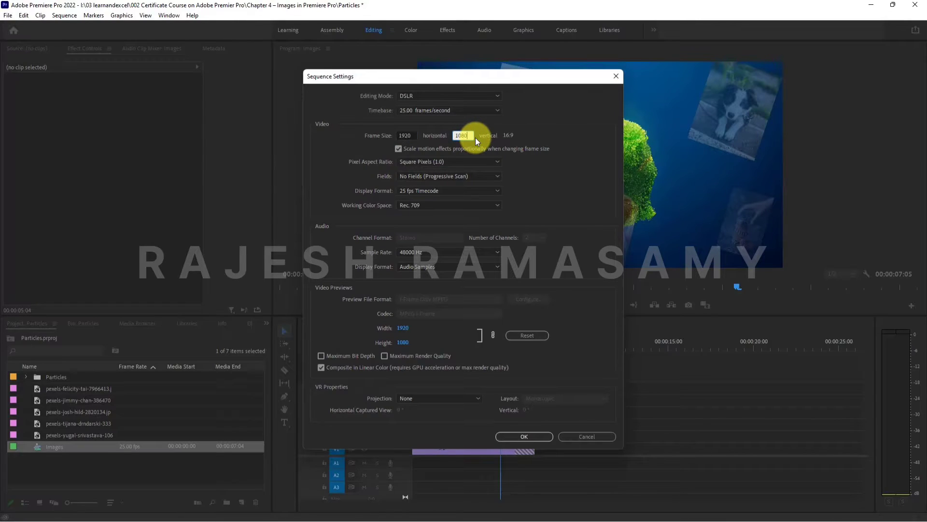
{"action": "left_click", "coordinate": [535, 436]}
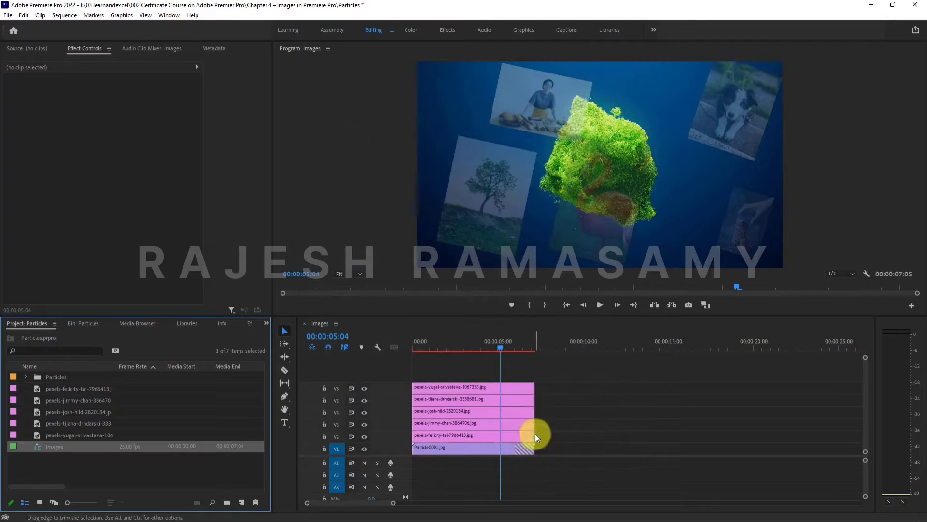
- Examine the Motion settings of each image clip on tracks V2 to V6, then of all five selected together
{"action": "left_click", "coordinate": [451, 436]}
{"action": "left_click", "coordinate": [467, 423]}
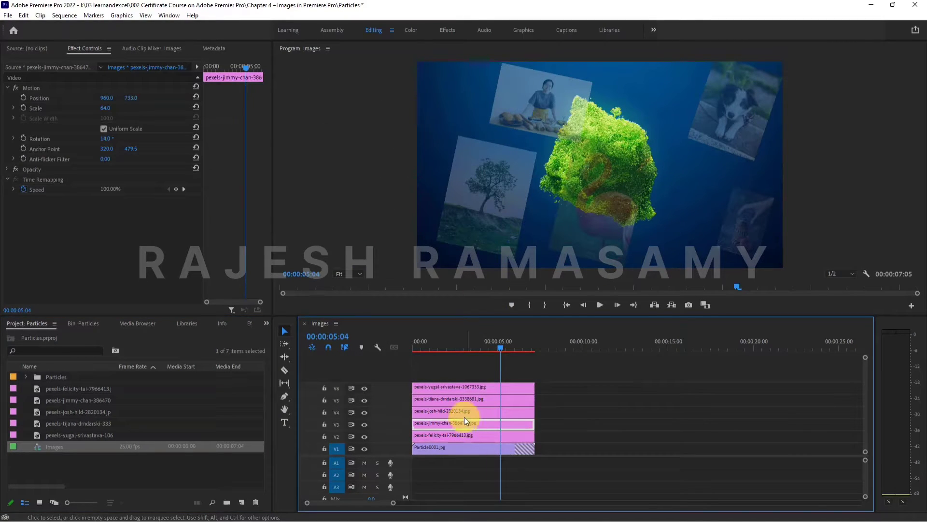
{"action": "left_click", "coordinate": [457, 409]}
{"action": "left_click", "coordinate": [456, 399]}
{"action": "left_click", "coordinate": [459, 389]}
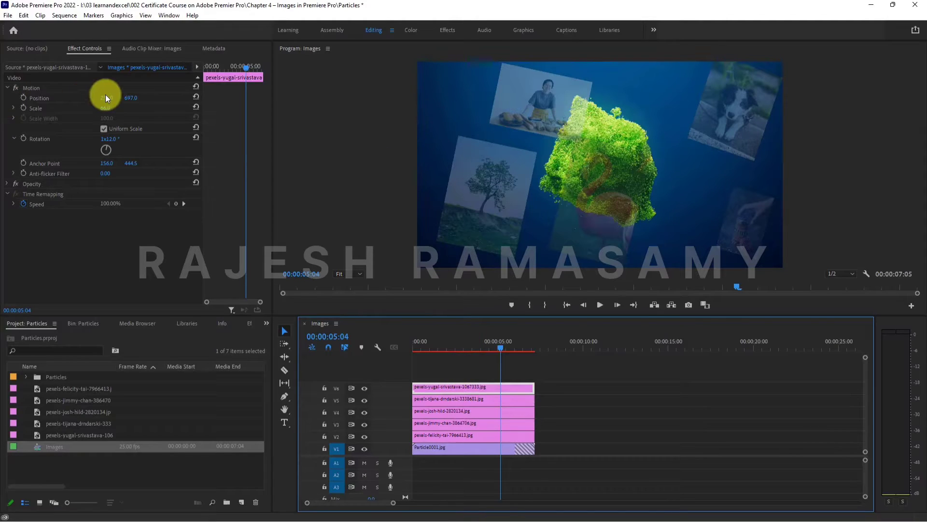
{"action": "left_click_drag", "start_coordinate": [567, 381], "coordinate": [483, 432]}
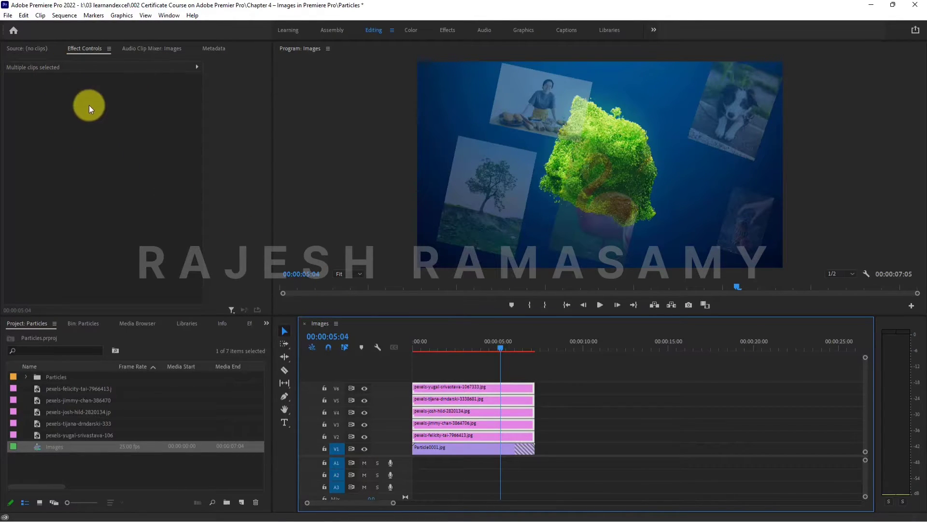
- Hide the keyframe timeline area in the effect controls and show the settings of the image clip on V6
{"action": "left_click", "coordinate": [197, 67]}
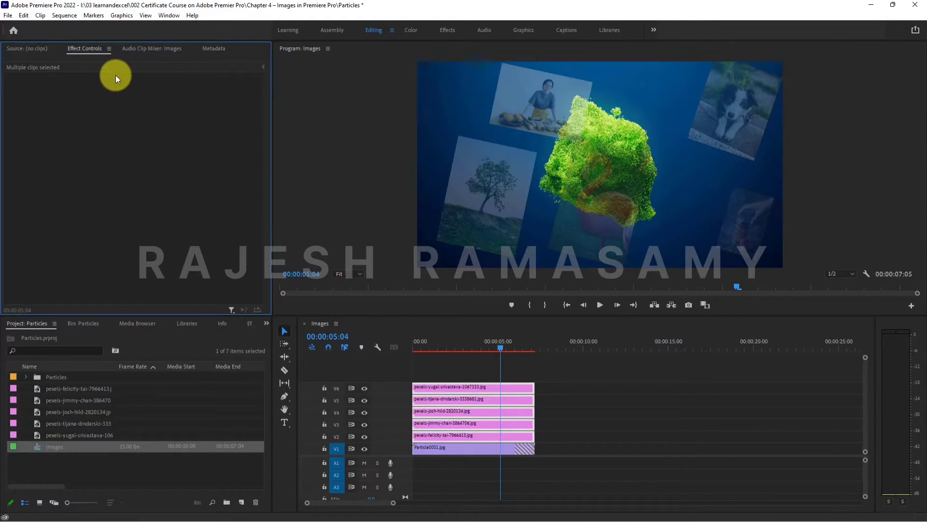
{"action": "left_click", "coordinate": [443, 370]}
{"action": "left_click", "coordinate": [444, 387]}
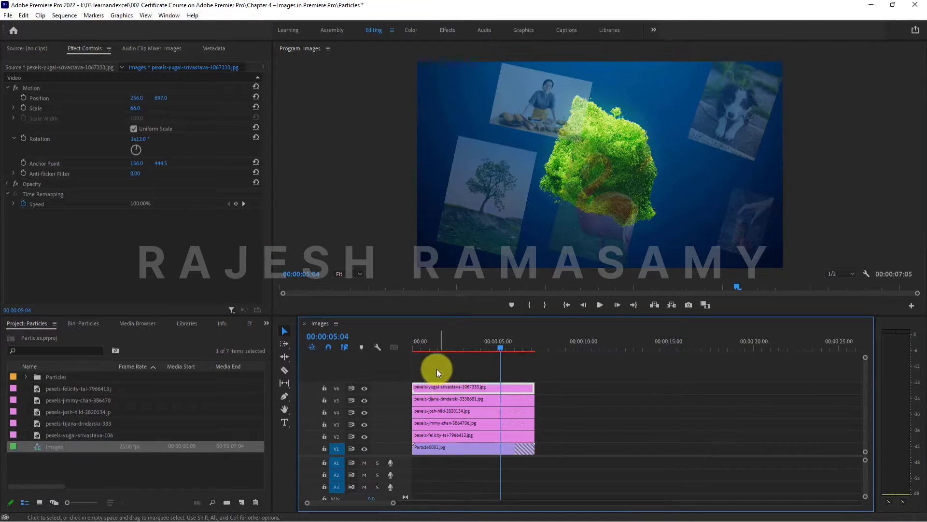
- With the playhead at the sequence start, reset the Motion and Opacity of the image clip on V6 to defaults
{"action": "key", "text": "Home"}
{"action": "key", "text": "equal"}
{"action": "key", "text": "equal"}
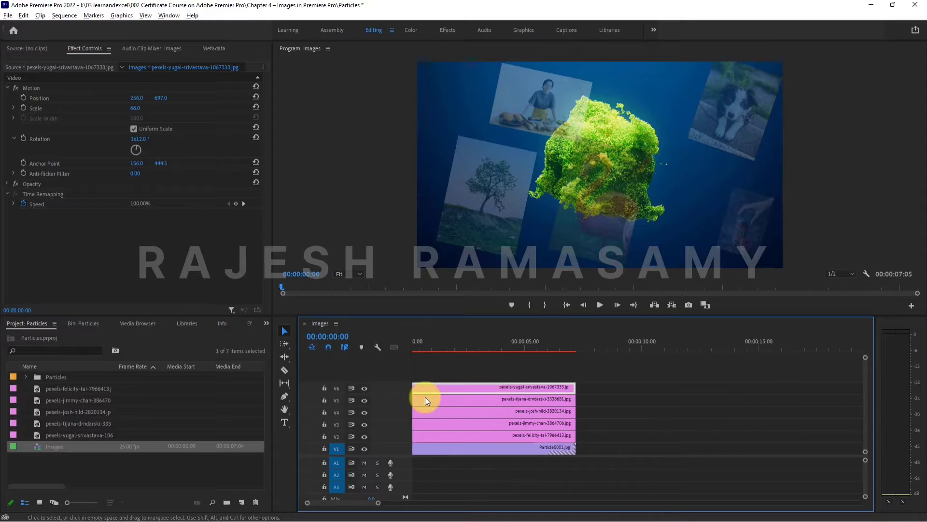
{"action": "left_click_drag", "start_coordinate": [436, 344], "coordinate": [311, 339]}
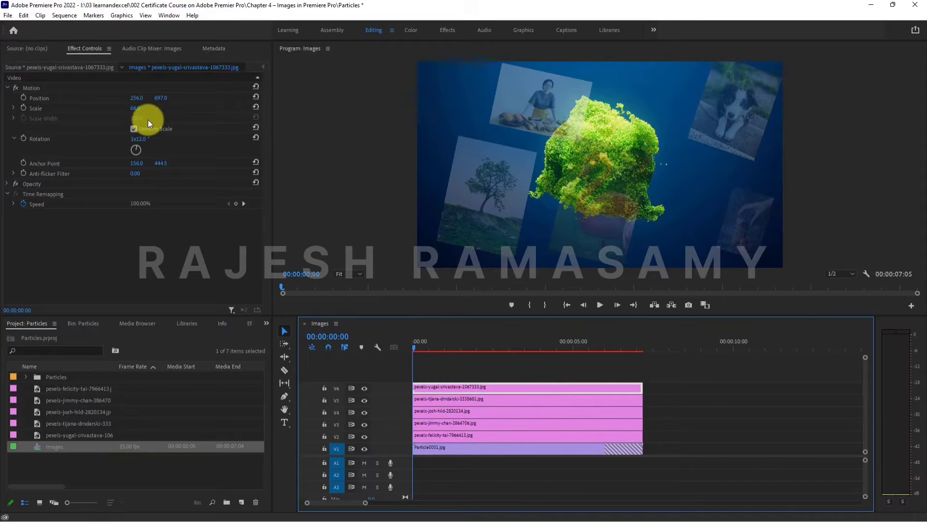
{"action": "left_click", "coordinate": [500, 371]}
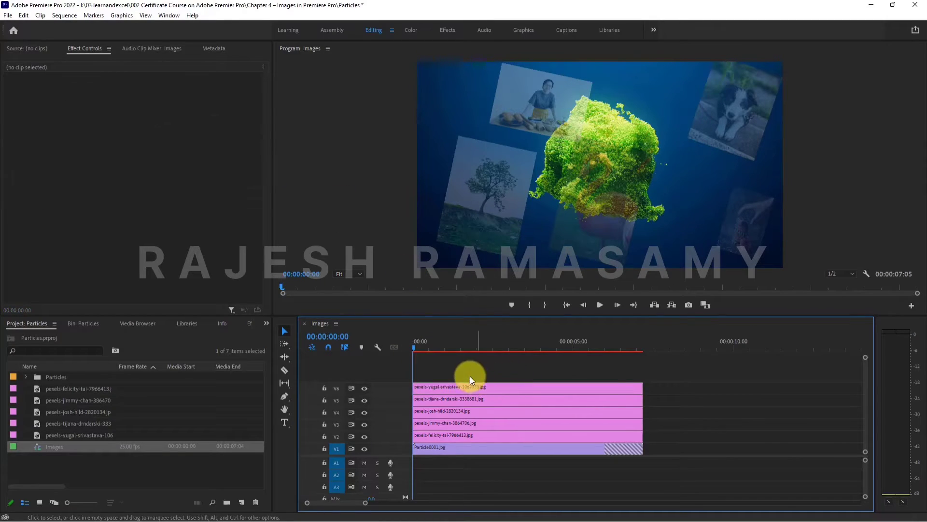
{"action": "left_click", "coordinate": [454, 390]}
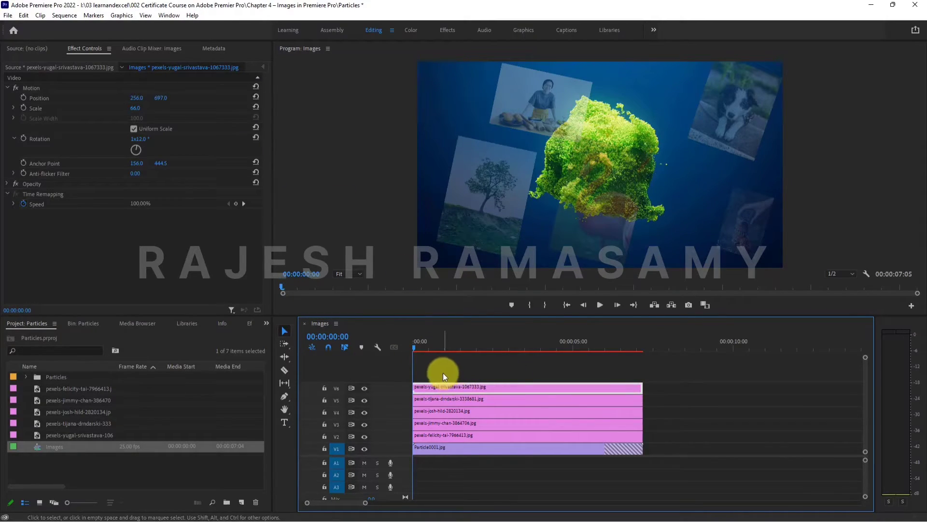
{"action": "left_click", "coordinate": [255, 87]}
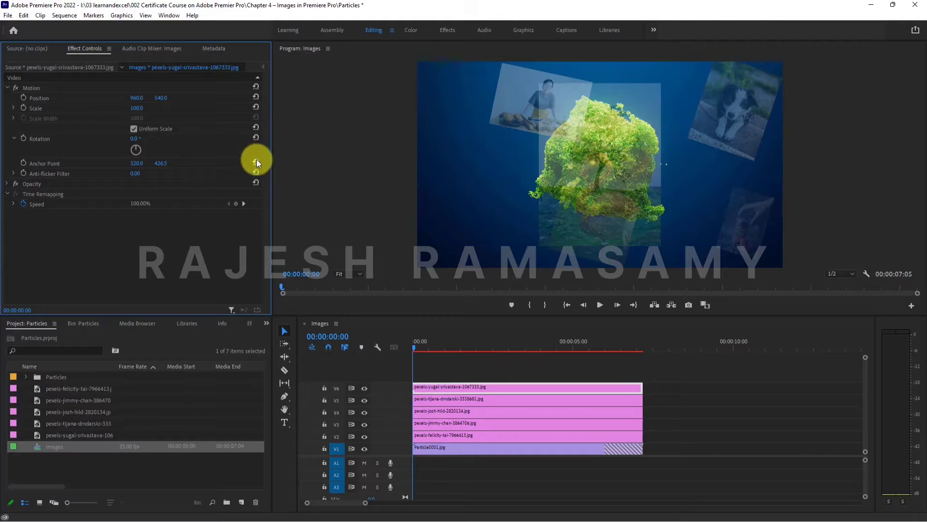
{"action": "left_click", "coordinate": [256, 183]}
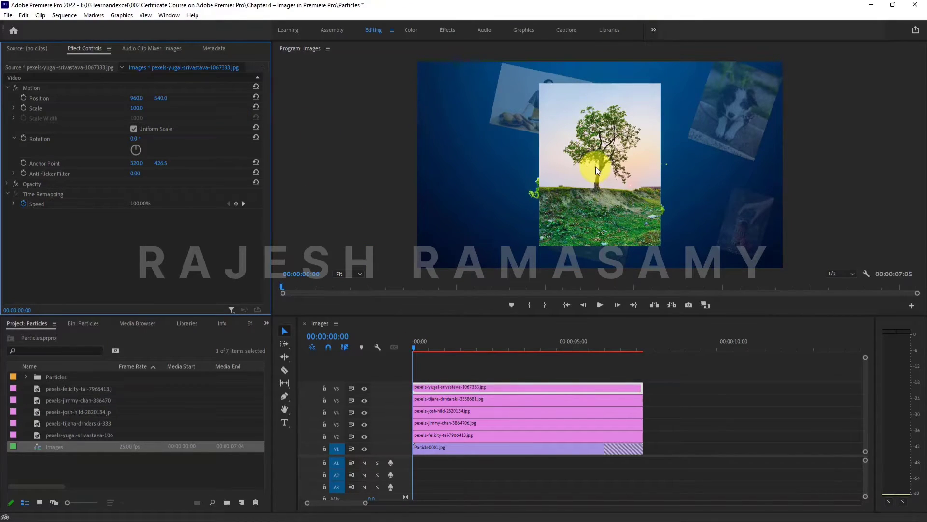
- Remove the Motion, Opacity and Time Remapping attributes from the four image clips on tracks V2 to V5 together
{"action": "left_click_drag", "start_coordinate": [657, 401], "coordinate": [560, 432]}
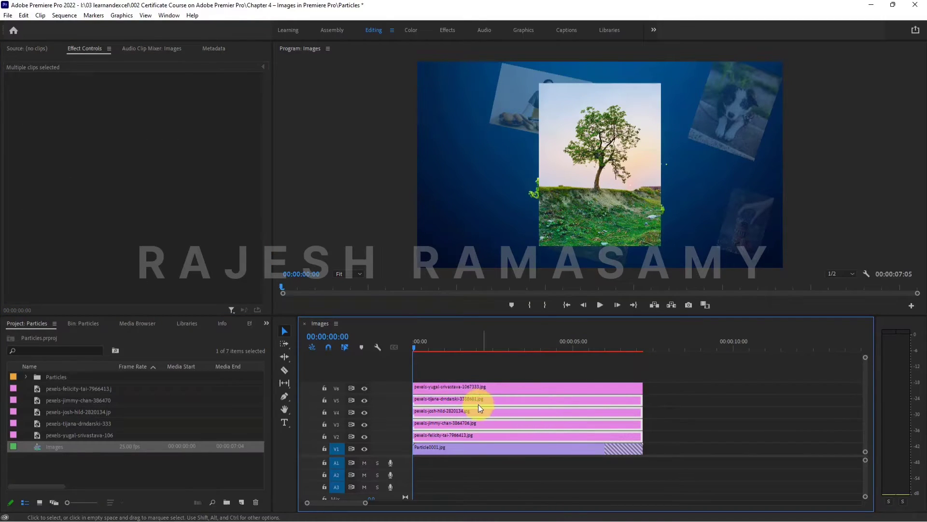
{"action": "left_click", "coordinate": [750, 385]}
{"action": "left_click", "coordinate": [631, 399]}
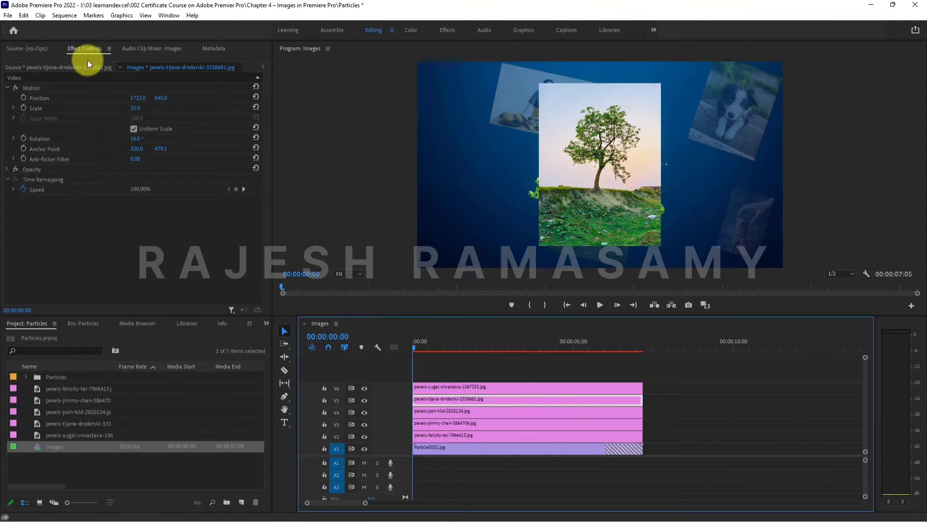
{"action": "left_click_drag", "start_coordinate": [654, 401], "coordinate": [516, 437]}
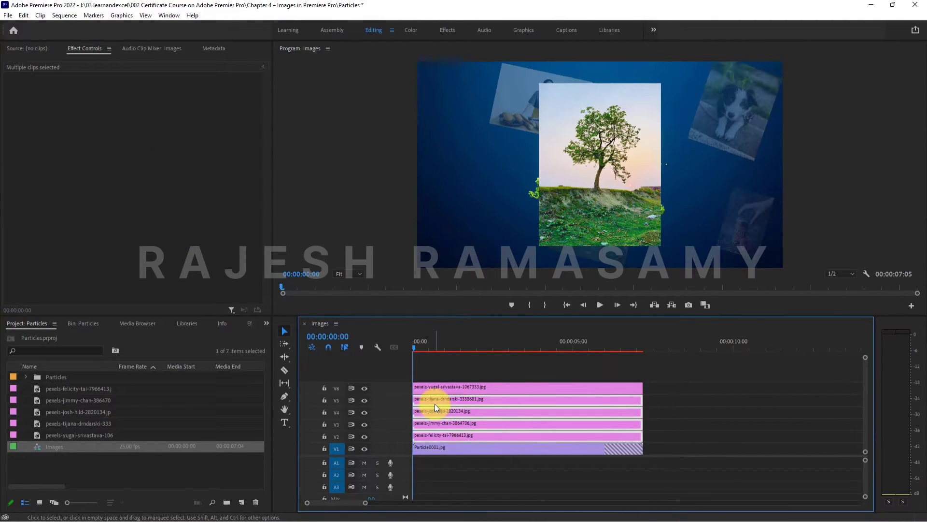
{"action": "right_click", "coordinate": [435, 404]}
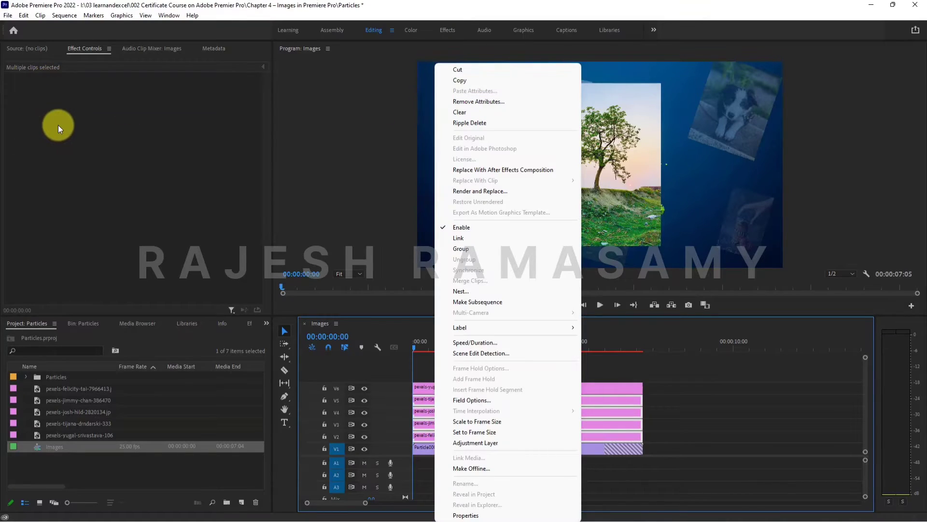
{"action": "left_click", "coordinate": [476, 102]}
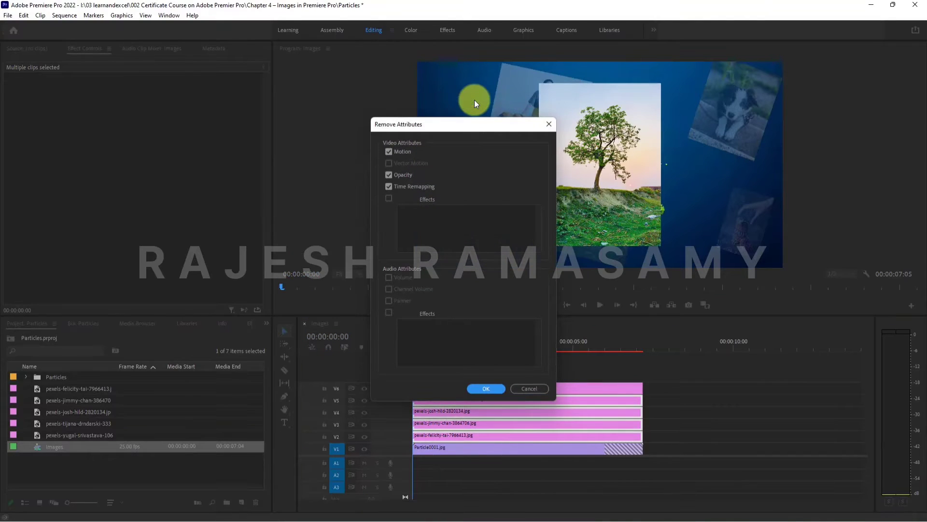
{"action": "left_click_drag", "start_coordinate": [411, 124], "coordinate": [451, 75]}
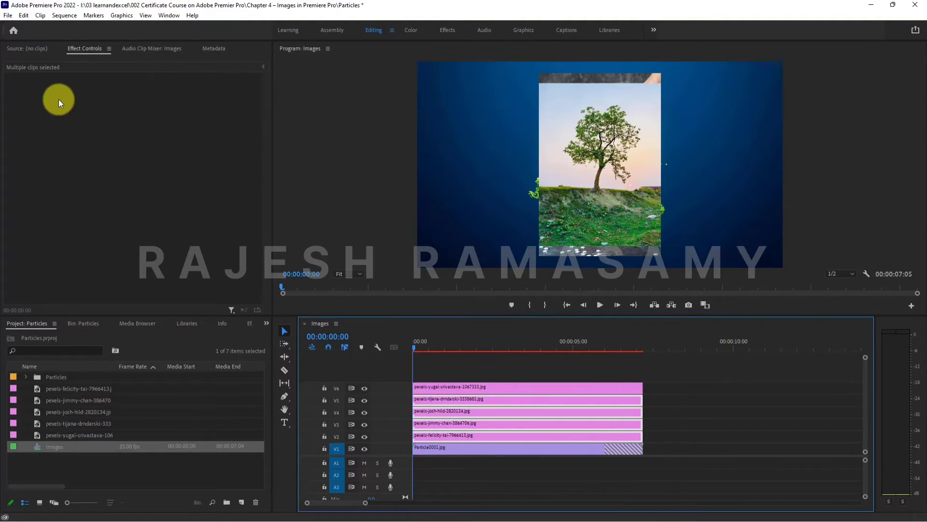
- Delete the five image clips on tracks V2 to V6, keeping only the particle clip on V1
{"action": "left_click", "coordinate": [624, 387]}
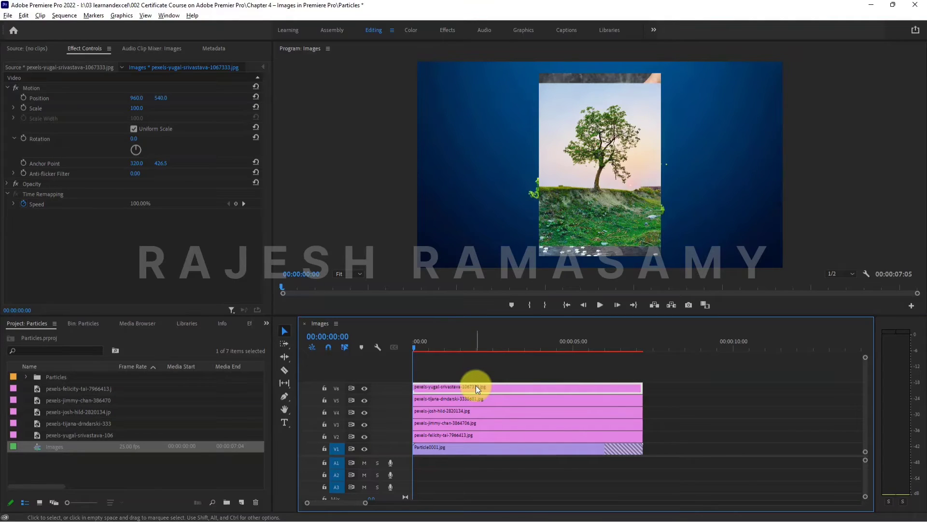
{"action": "left_click_drag", "start_coordinate": [465, 347], "coordinate": [488, 348]}
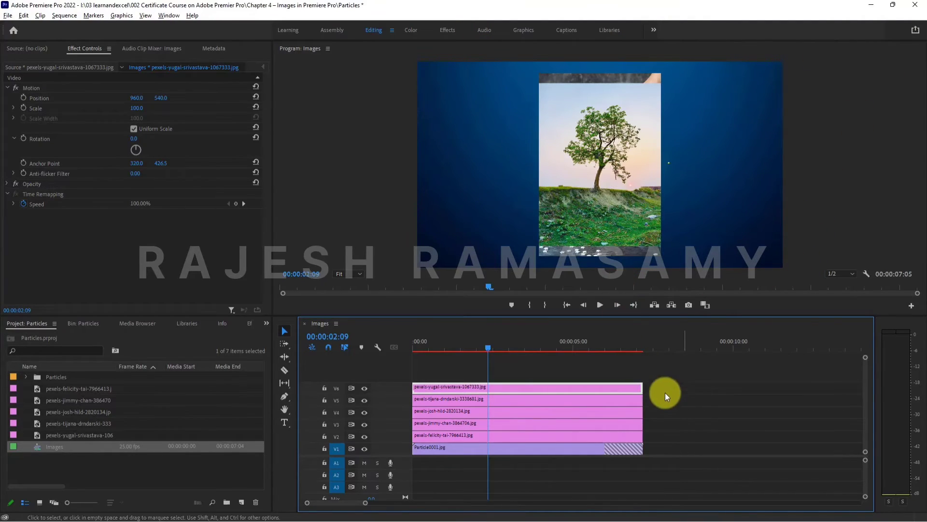
{"action": "left_click_drag", "start_coordinate": [671, 375], "coordinate": [557, 433]}
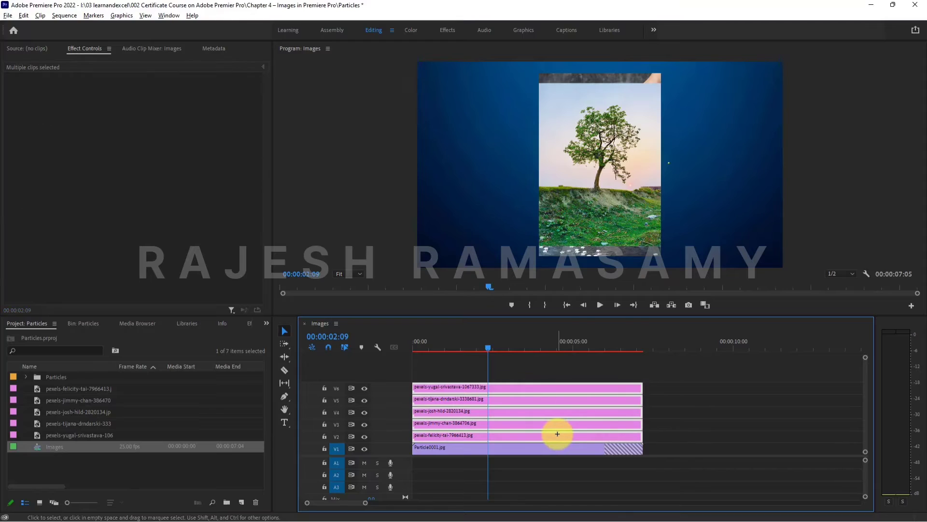
{"action": "key", "text": "Delete"}
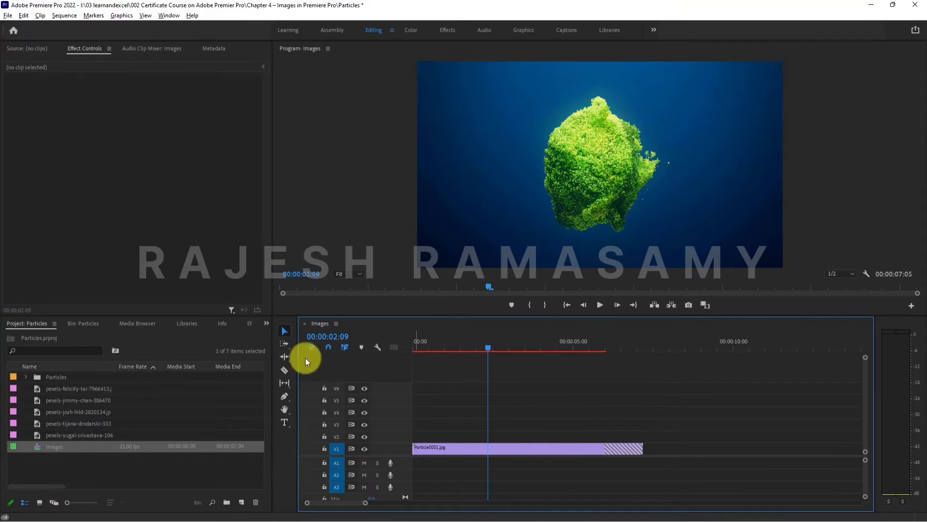
- Place the five pexels images from the project one after another on track V2, starting at the beginning of the sequence
{"action": "left_click", "coordinate": [60, 391]}
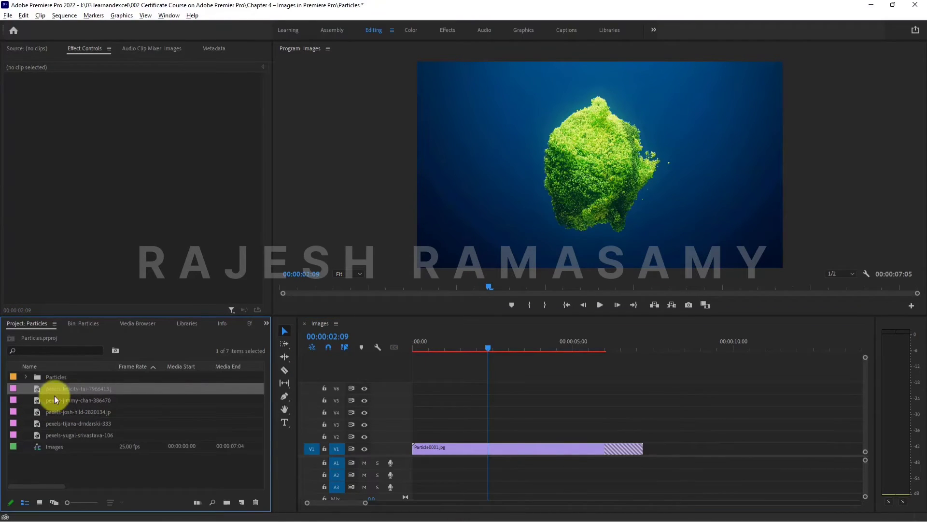
{"action": "left_click", "coordinate": [71, 433]}
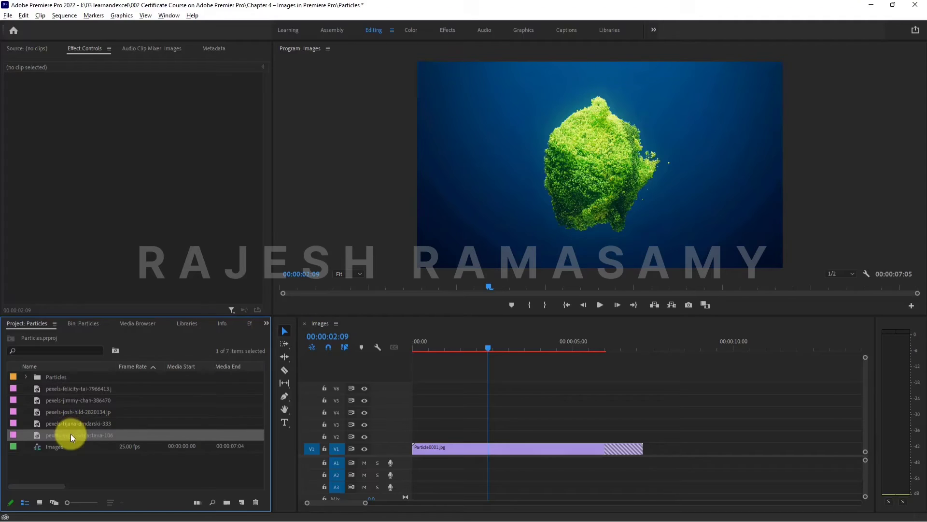
{"action": "left_click", "coordinate": [66, 390]}
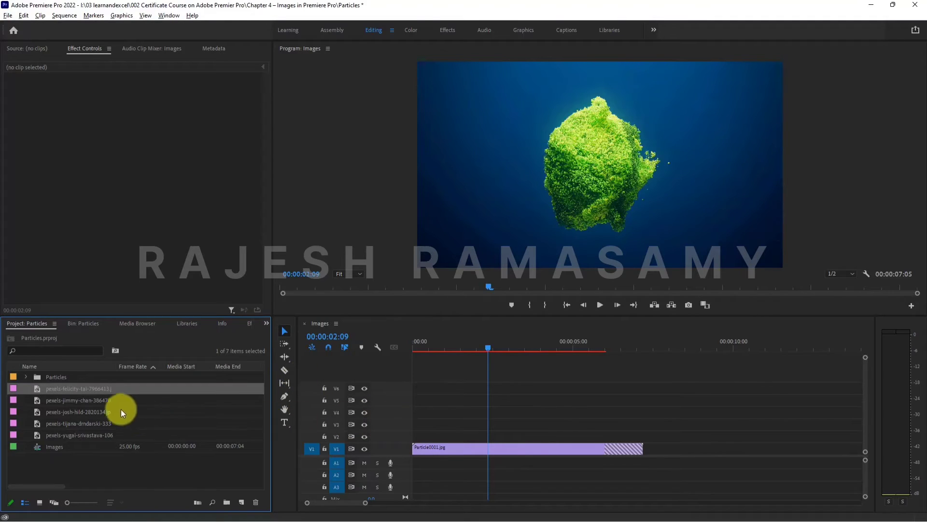
{"action": "left_click", "coordinate": [69, 434], "text": "shift"}
{"action": "left_click_drag", "start_coordinate": [40, 389], "coordinate": [414, 439]}
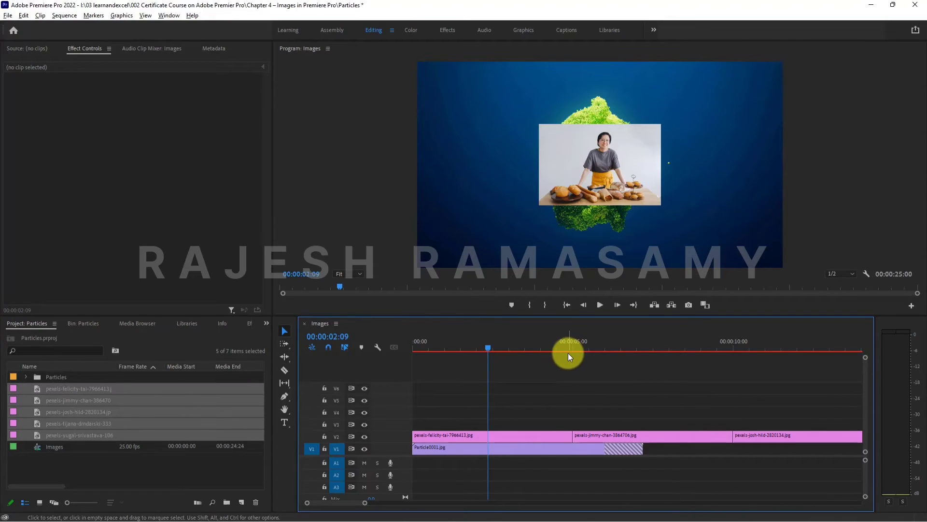
- Trim the hatched excess off the end of the Particle0001.jpg clip on V1
{"action": "scroll", "coordinate": [519, 417], "scroll_direction": "down", "scroll_amount": 11}
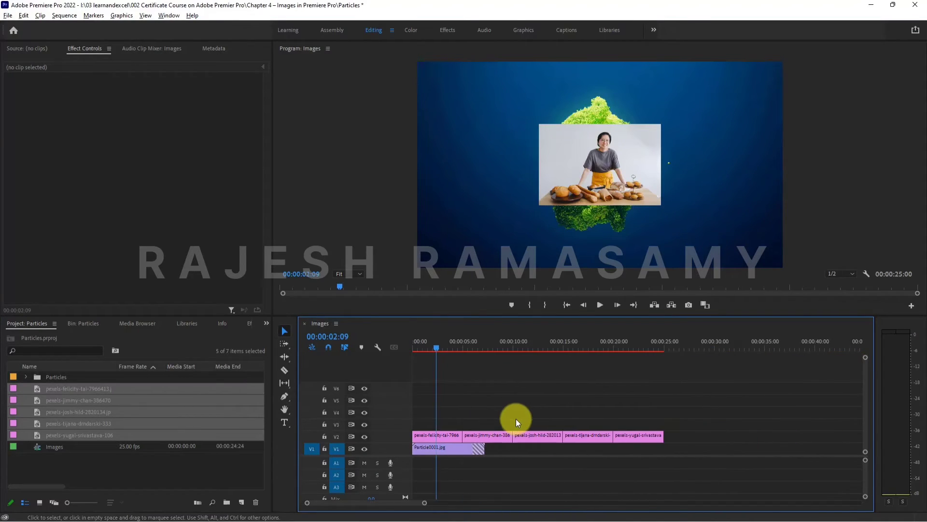
{"action": "left_click_drag", "start_coordinate": [455, 341], "coordinate": [443, 390]}
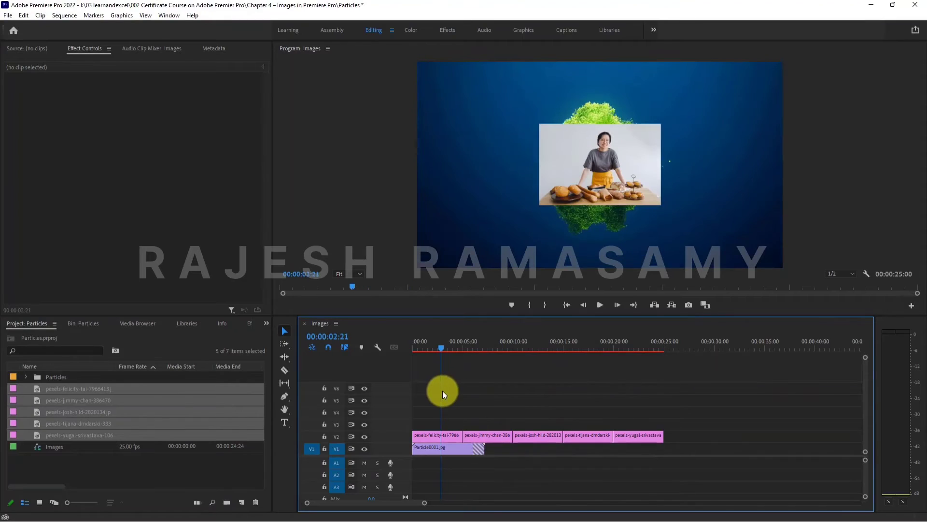
{"action": "left_click_drag", "start_coordinate": [482, 446], "coordinate": [478, 391]}
- Apply Scale to Frame Size to the first image clip on track V2, the woman with the baked goods
{"action": "left_click", "coordinate": [445, 347]}
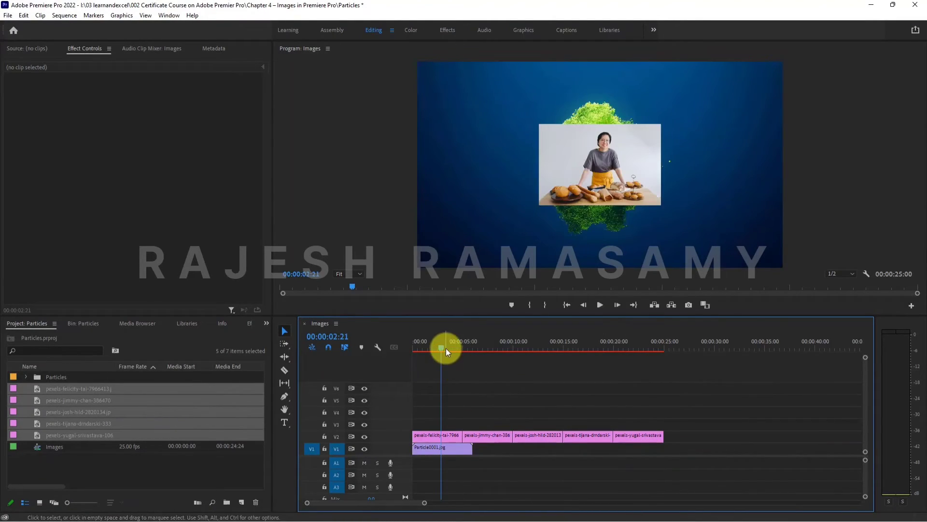
{"action": "left_click", "coordinate": [445, 435]}
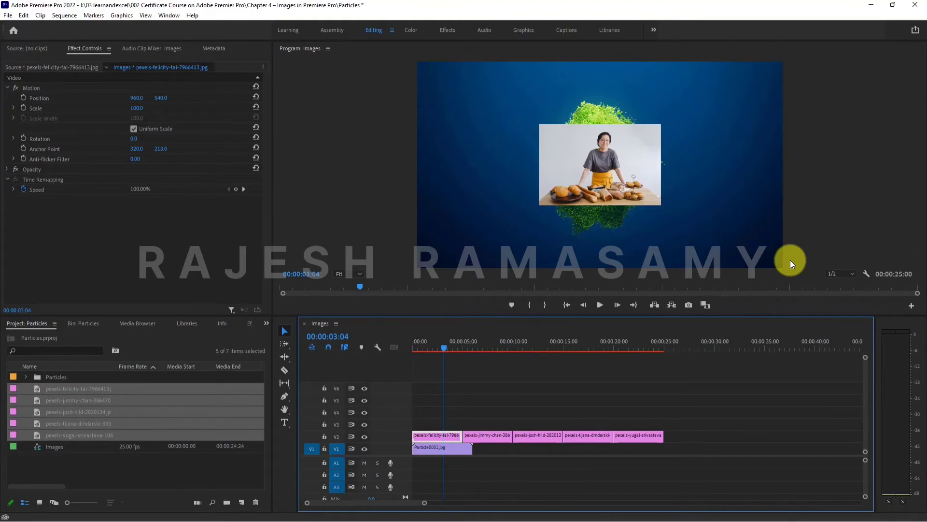
{"action": "left_click", "coordinate": [453, 420]}
{"action": "left_click", "coordinate": [443, 433]}
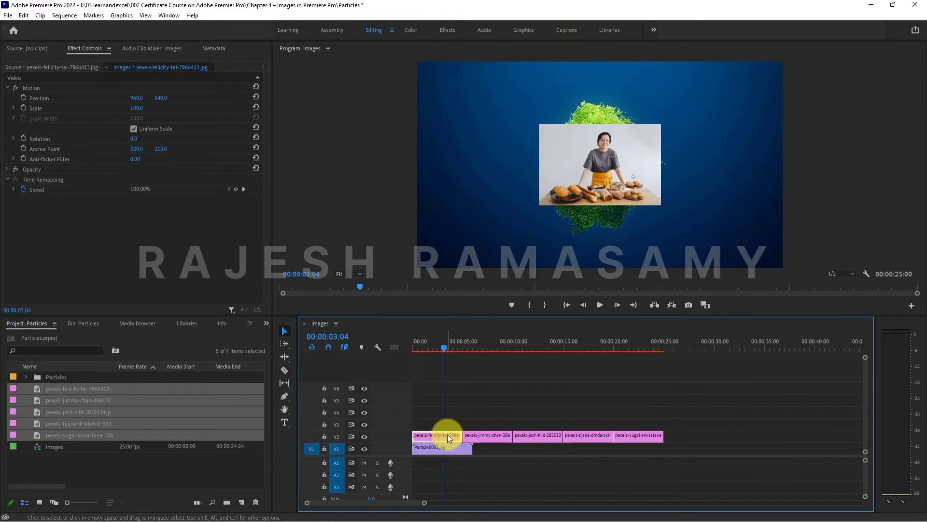
{"action": "right_click", "coordinate": [447, 434]}
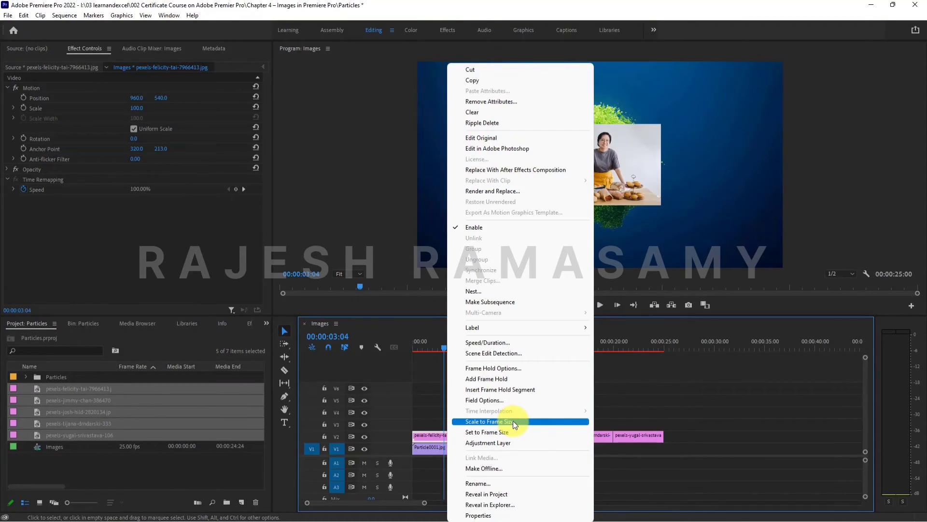
{"action": "left_click", "coordinate": [430, 436]}
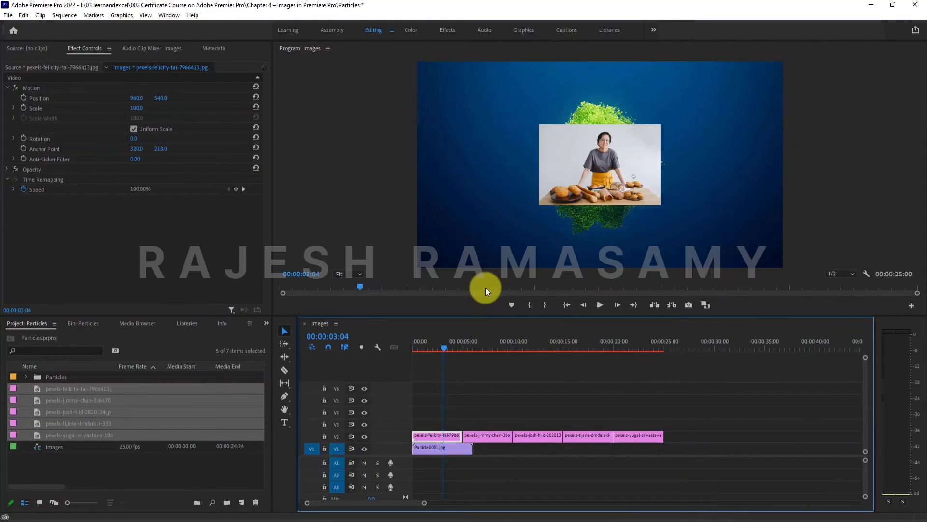
{"action": "right_click", "coordinate": [428, 434]}
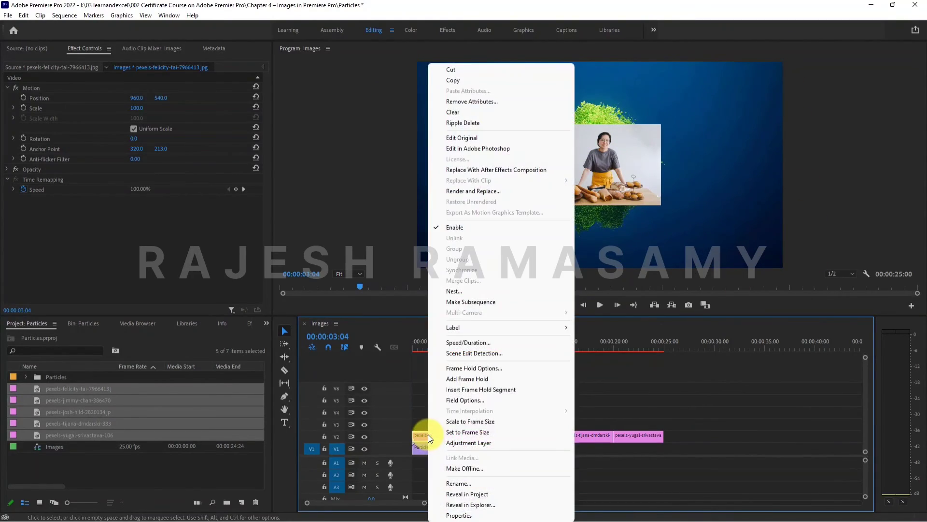
{"action": "left_click", "coordinate": [485, 421]}
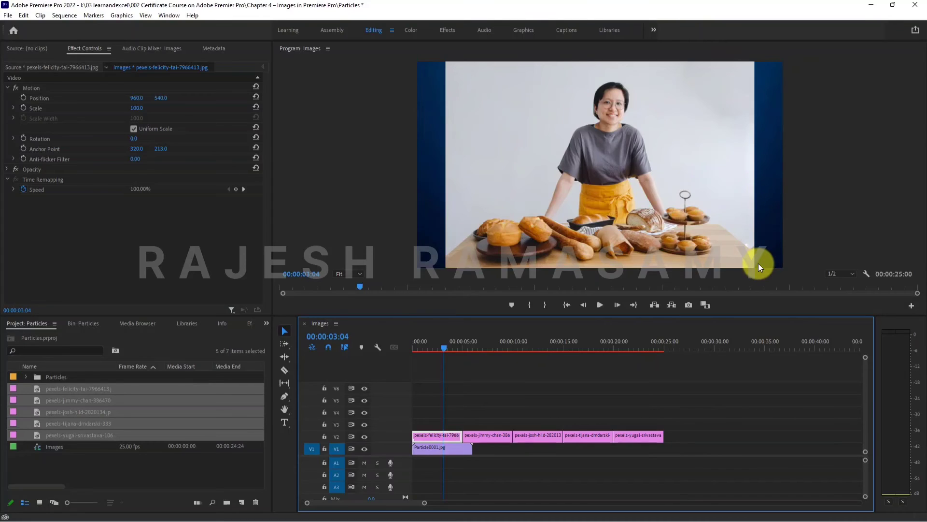
- Apply Scale to Frame Size to the remaining four image clips on track V2 together and review the flamingo image
{"action": "left_click", "coordinate": [487, 344]}
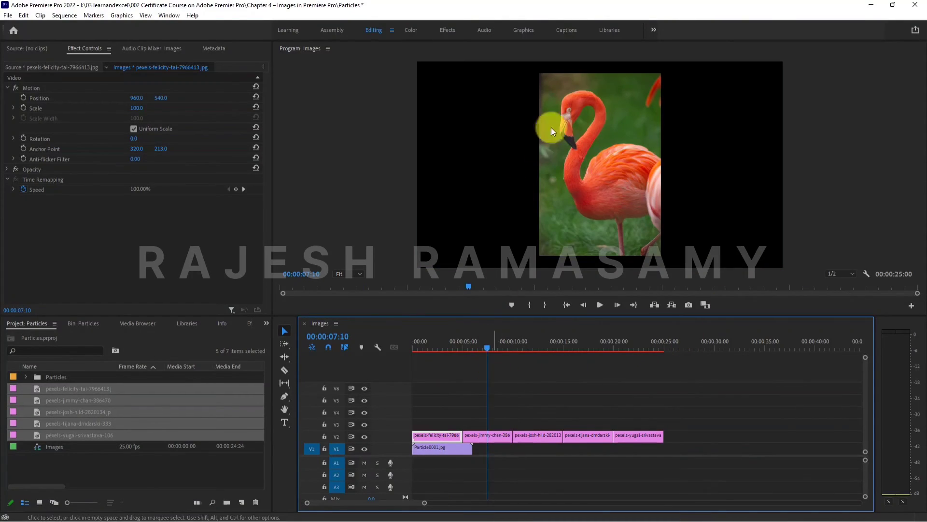
{"action": "left_click_drag", "start_coordinate": [695, 407], "coordinate": [482, 435]}
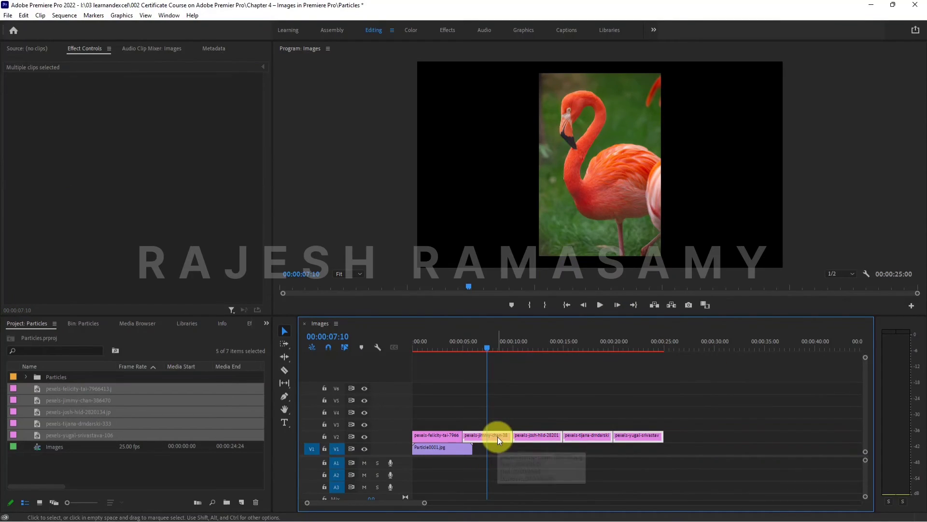
{"action": "right_click", "coordinate": [498, 436]}
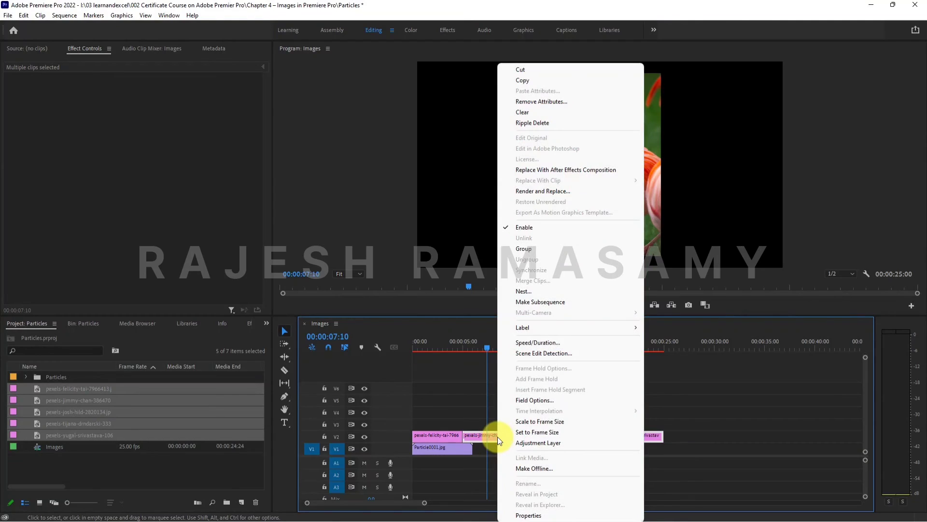
{"action": "left_click", "coordinate": [534, 423]}
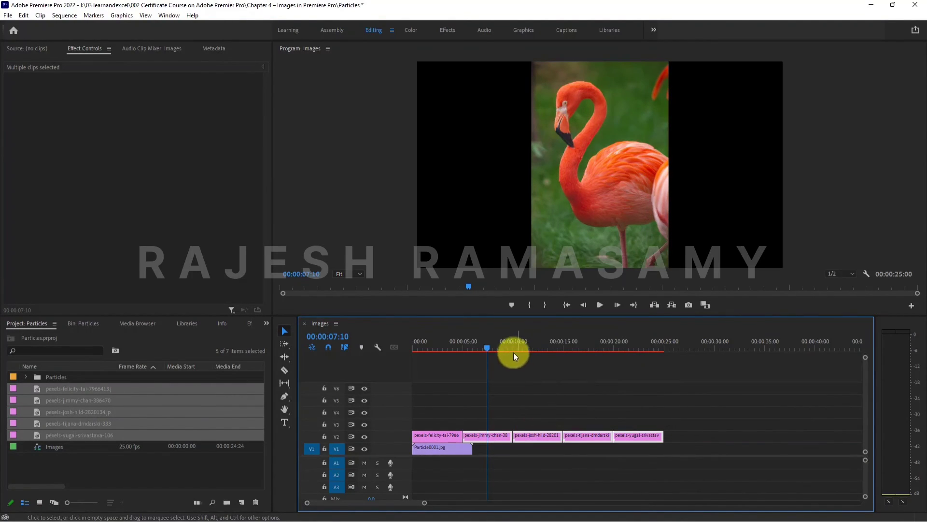
{"action": "left_click_drag", "start_coordinate": [496, 341], "coordinate": [512, 351]}
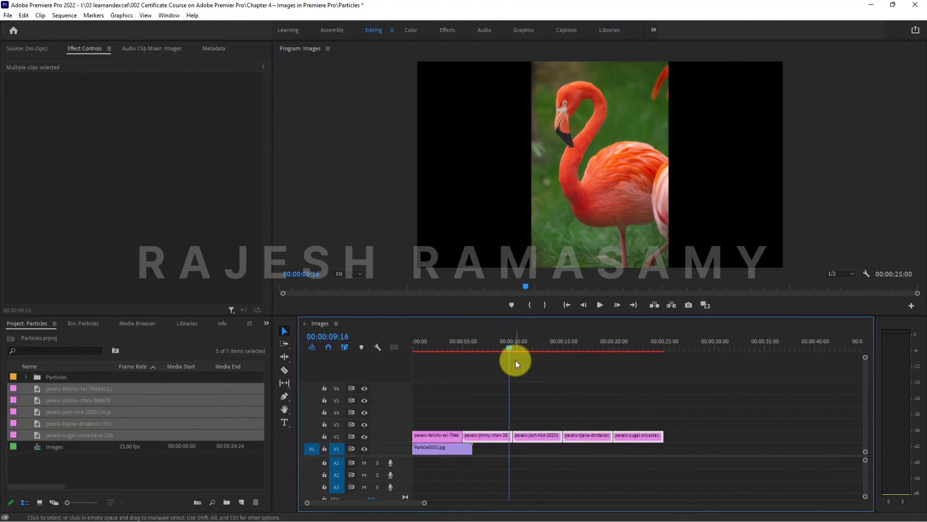